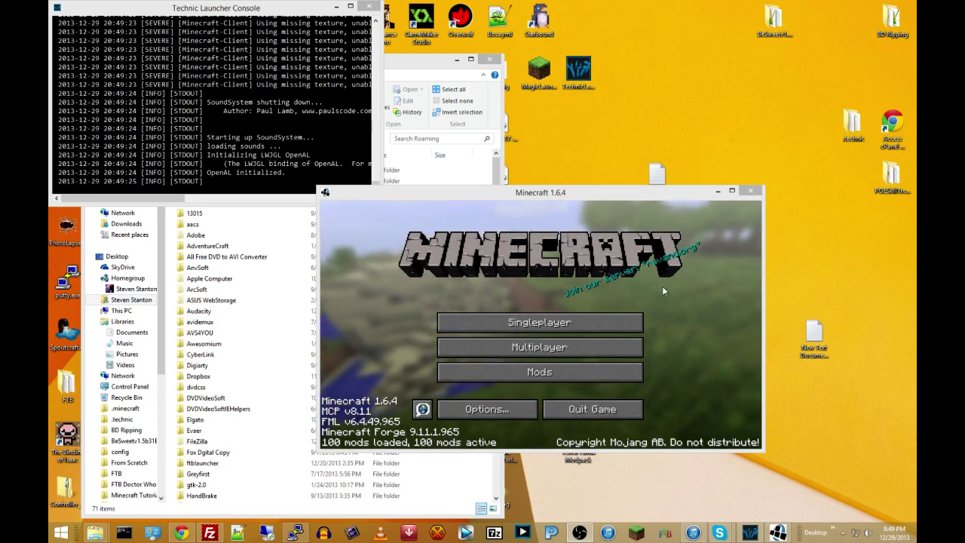
Focus the game window and browse the loaded mods list, returning to the main menu
left_click(587, 346)
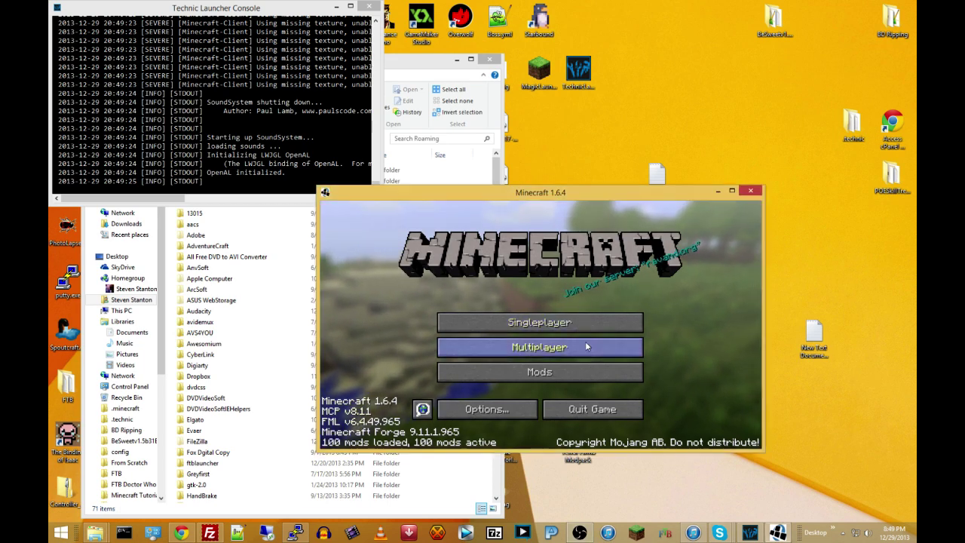
left_click(637, 431)
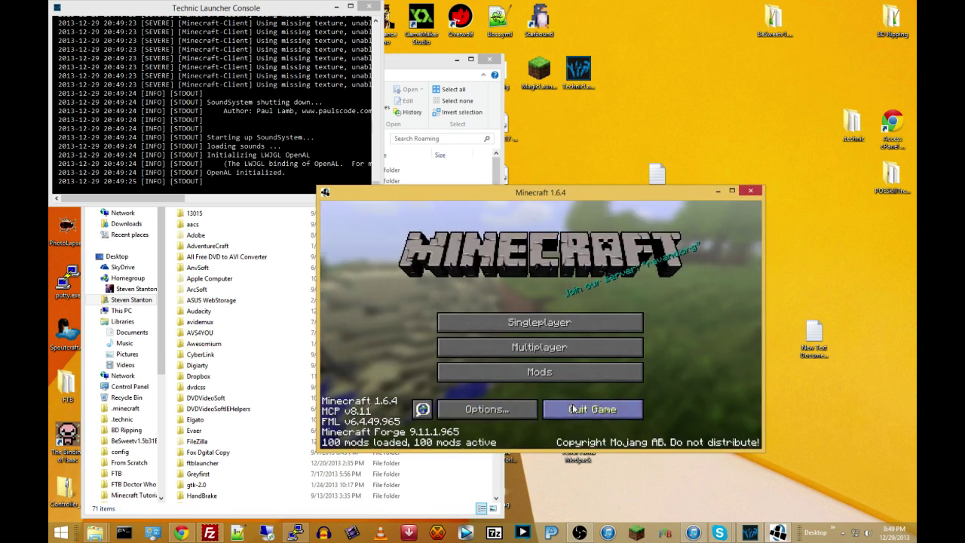
left_click(573, 351)
left_click(650, 433)
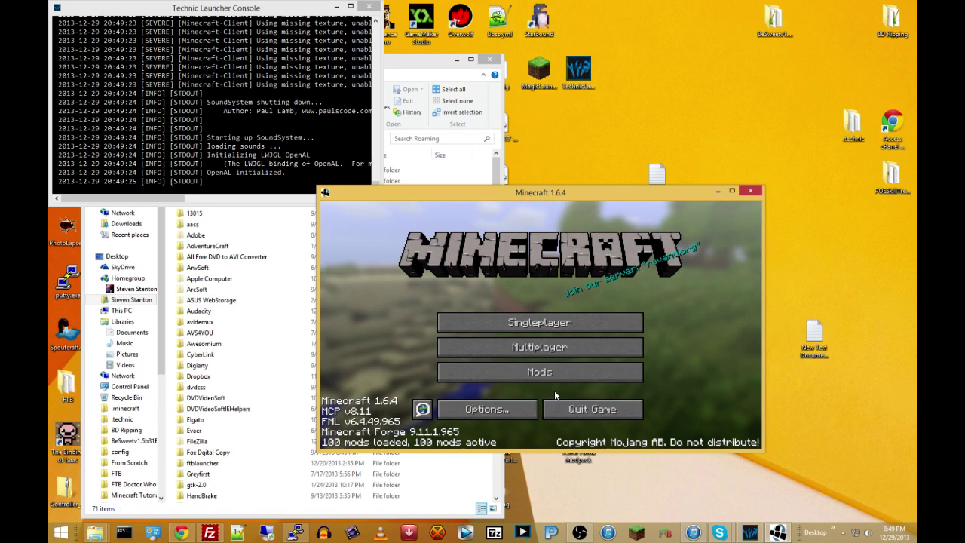
left_click(540, 378)
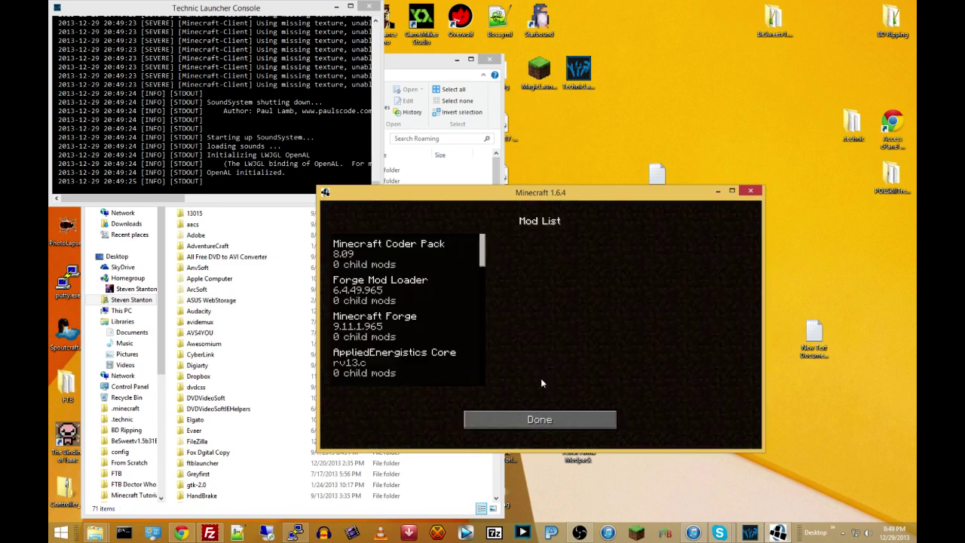
Select the Minecraft Server entry in the multiplayer list and join it
left_click(556, 422)
left_click(564, 348)
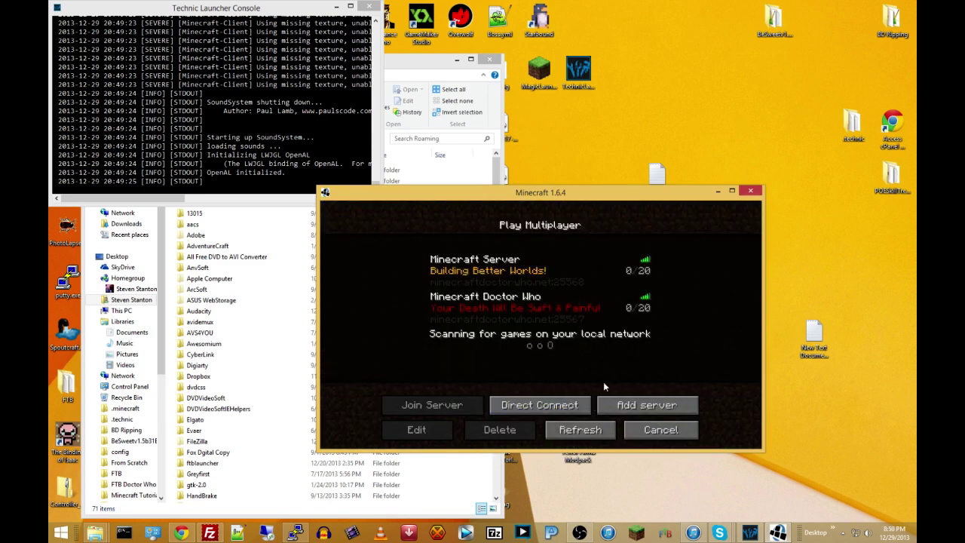
left_click(519, 310)
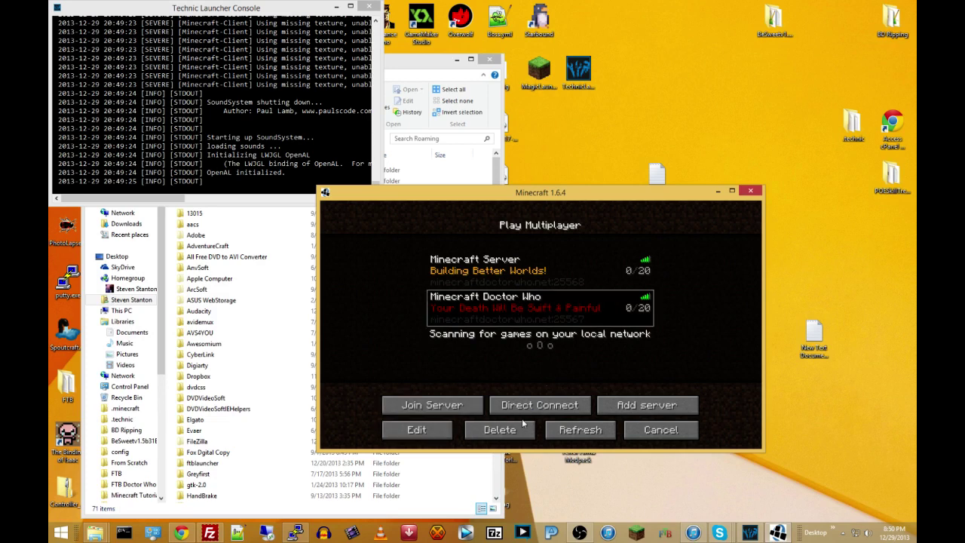
left_click(528, 273)
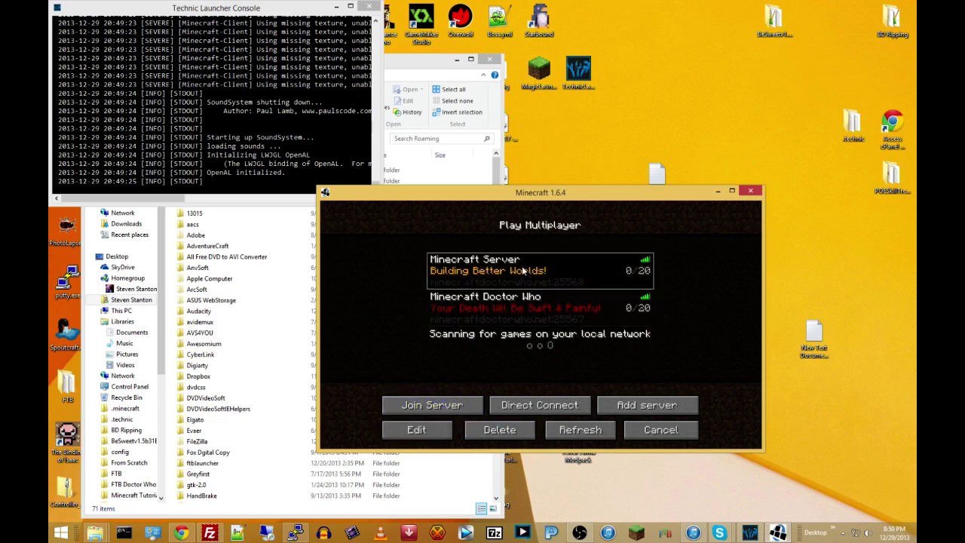
left_click(445, 405)
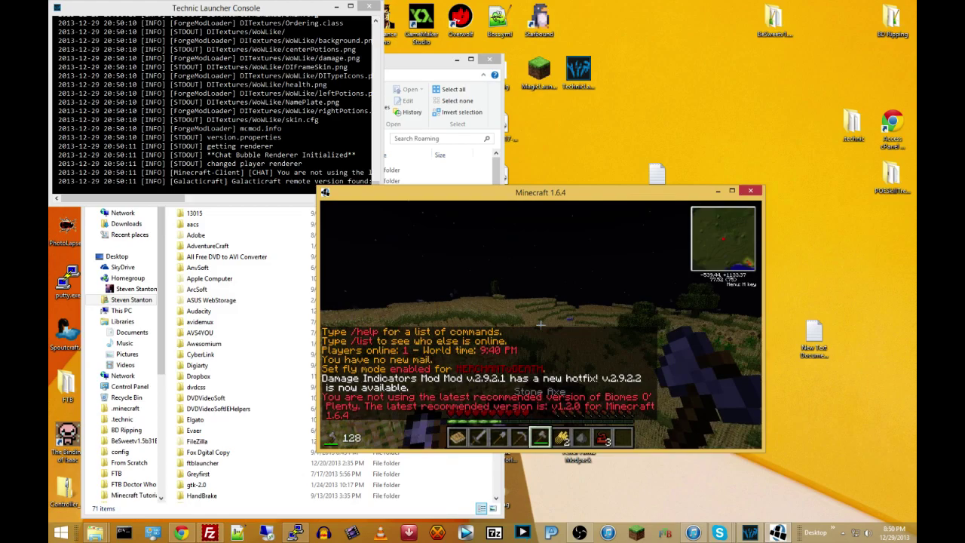
Walk around the barley field, then open chat to free the mouse
key("w")
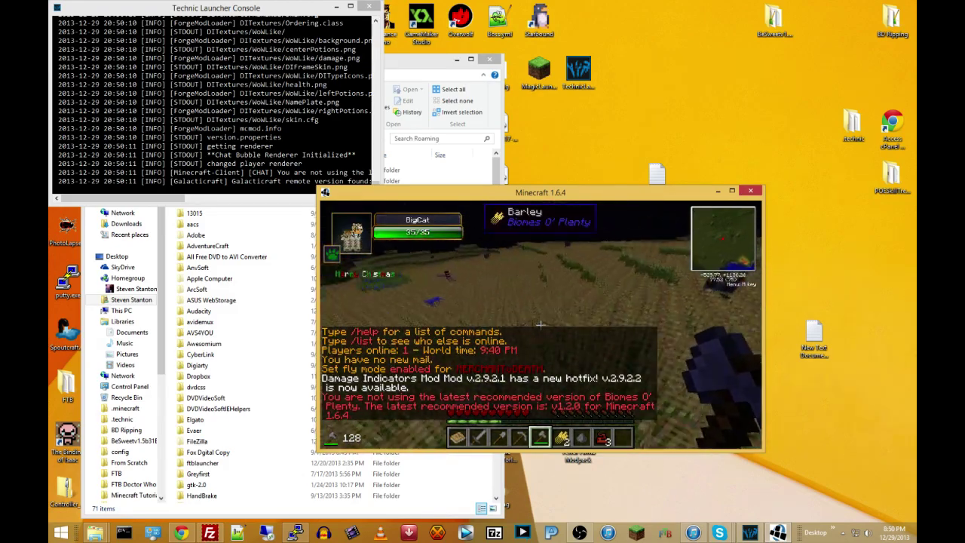
key("w")
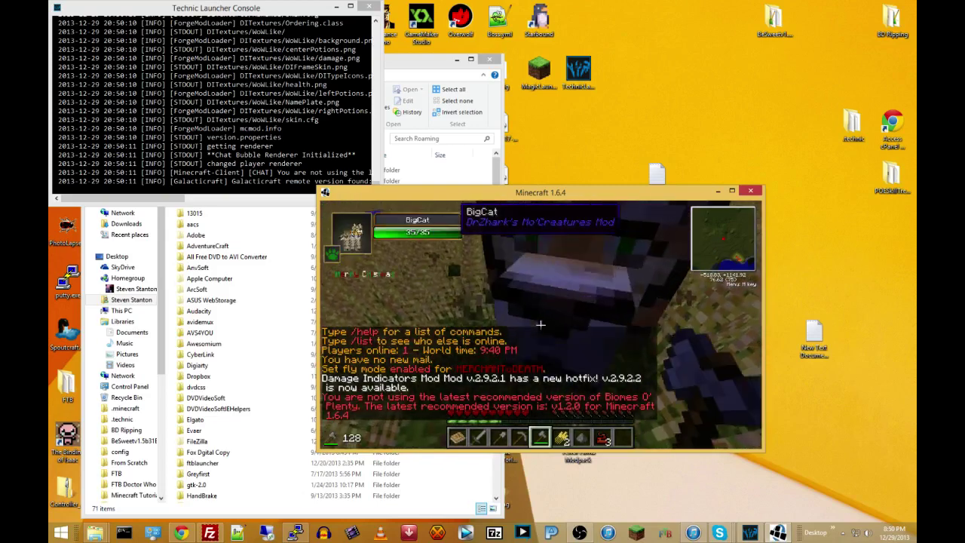
key("w")
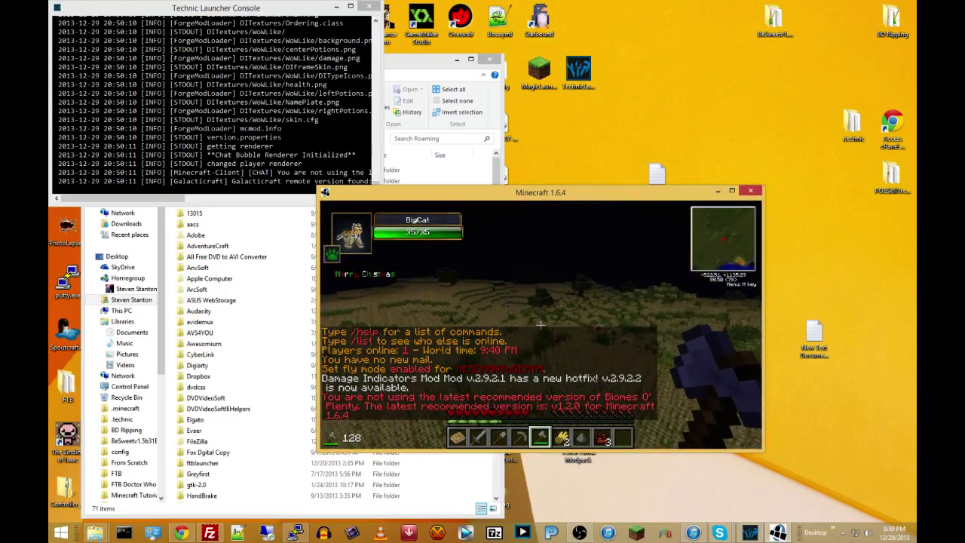
key("t")
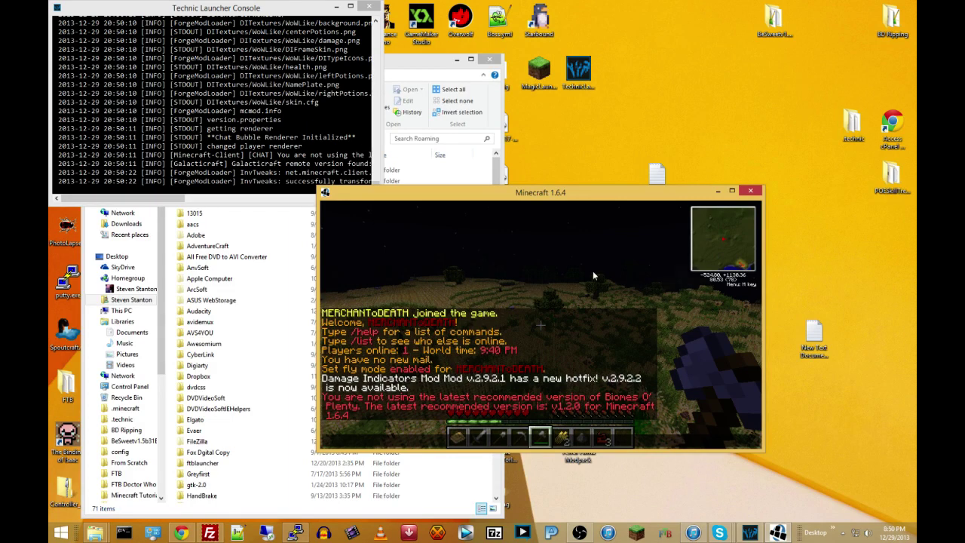
Close the modded game and Technic Launcher, then start vanilla Minecraft 1.7.4
left_click(752, 192)
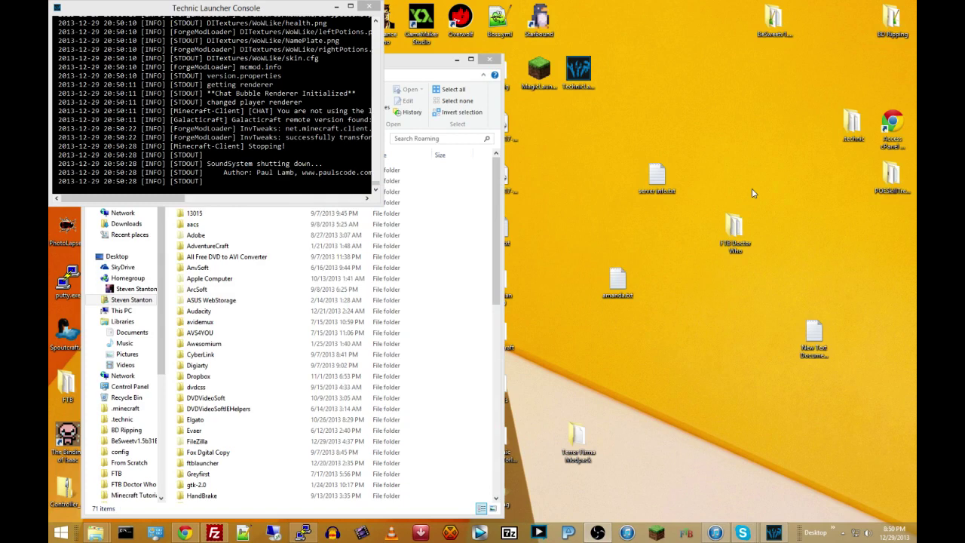
left_click(699, 147)
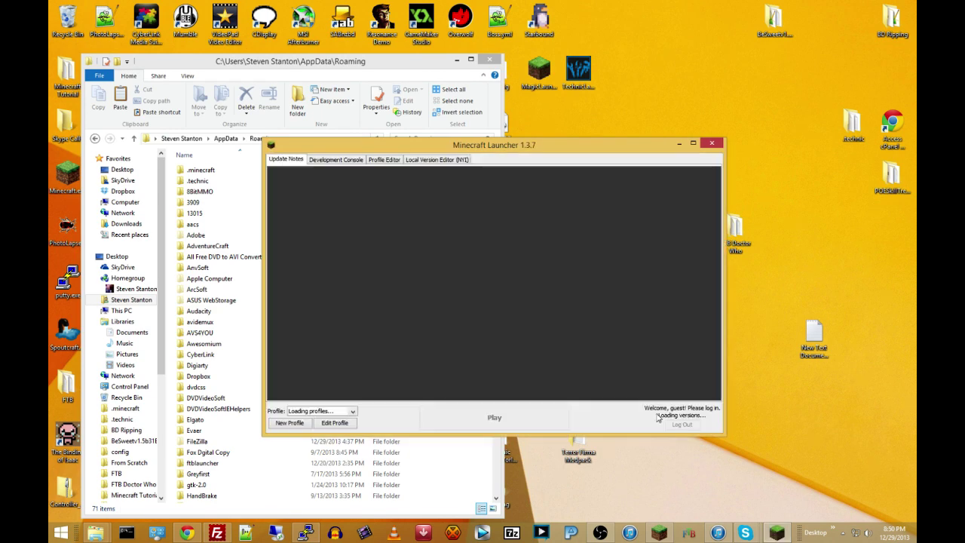
left_click(534, 422)
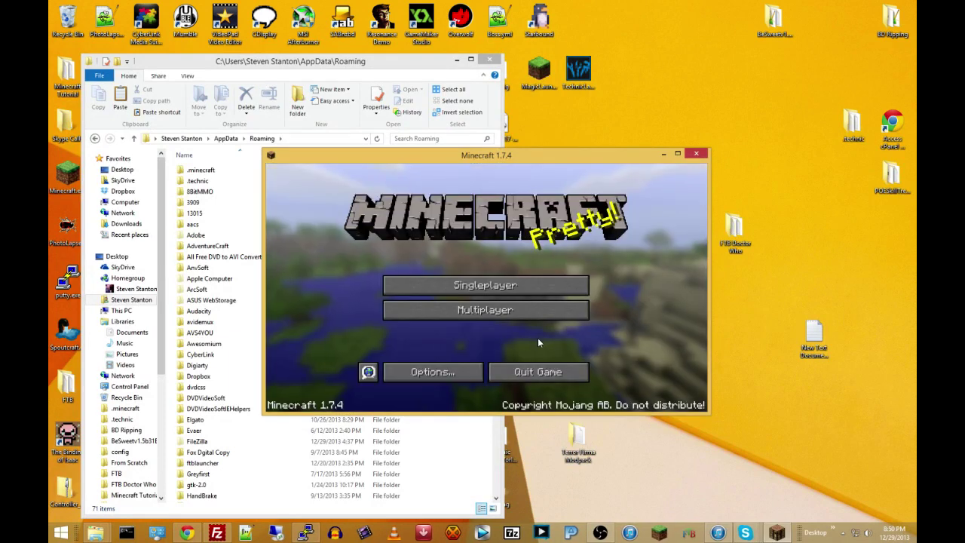
Refresh the vanilla multiplayer server list, cancel, and quit the game
left_click(500, 313)
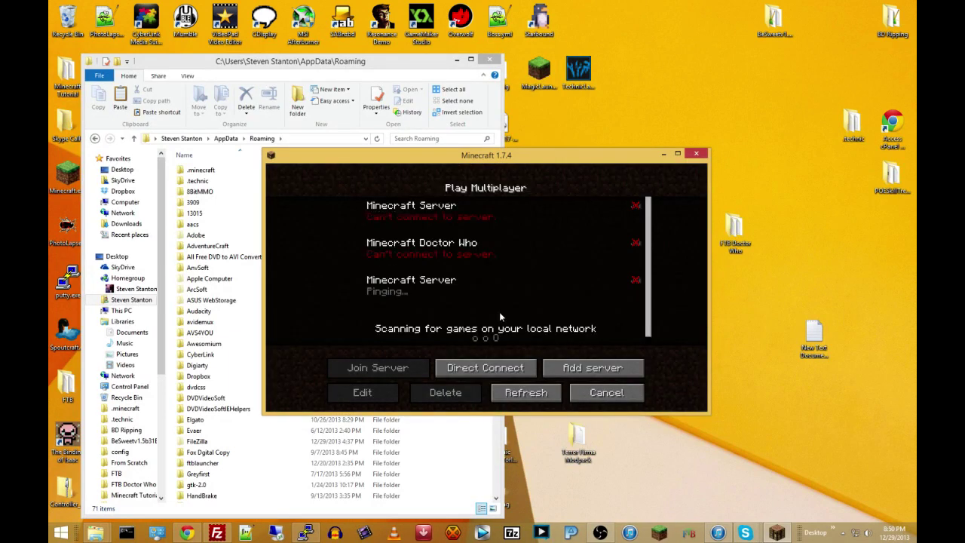
left_click(526, 392)
left_click(604, 392)
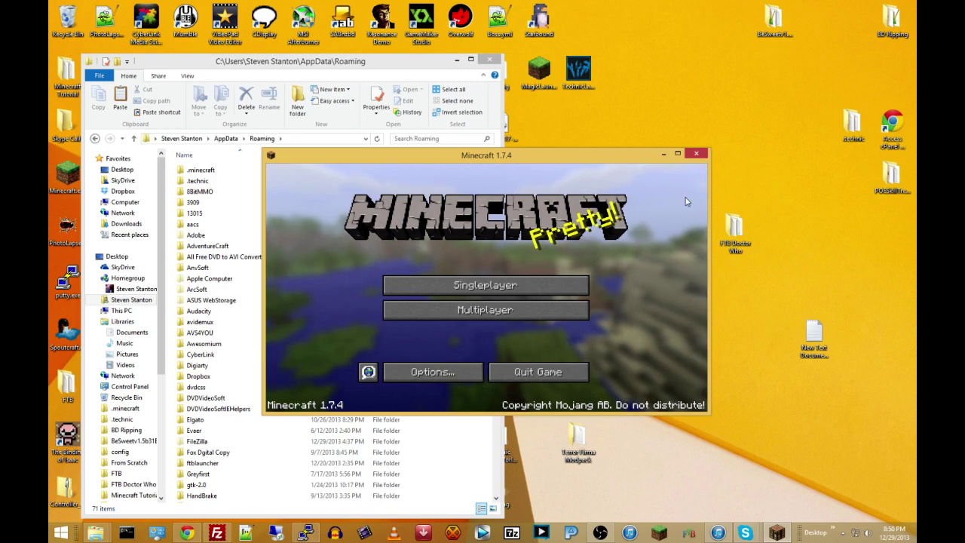
left_click(695, 155)
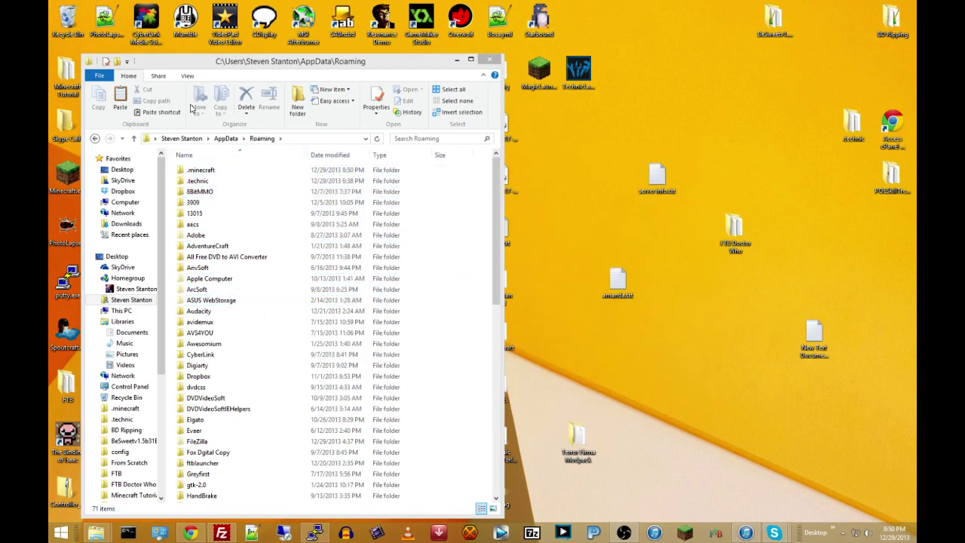
left_click(490, 61)
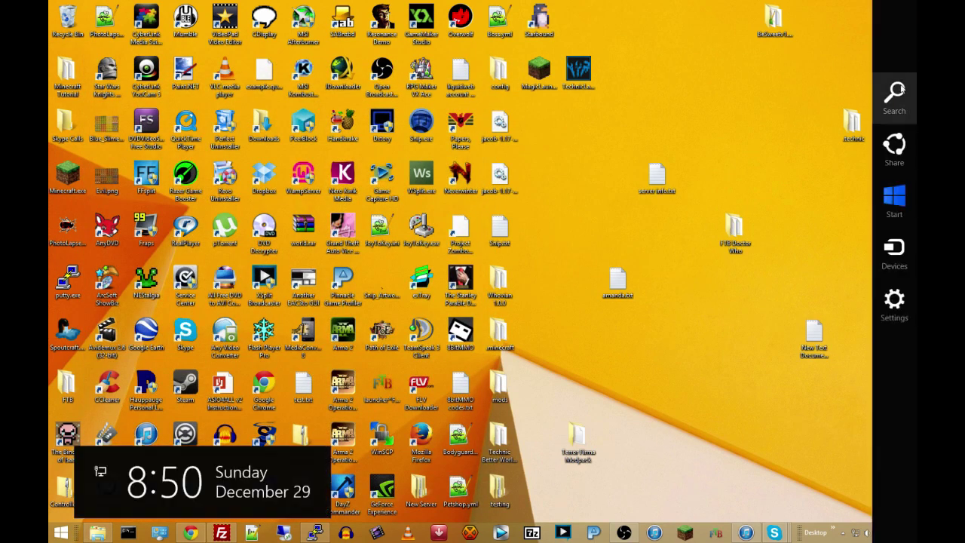
left_click(894, 94)
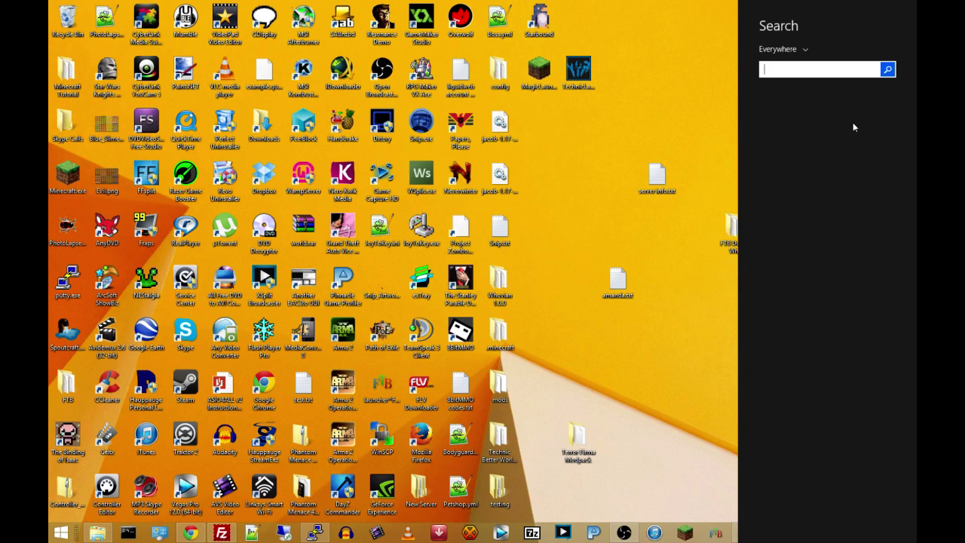
type("%")
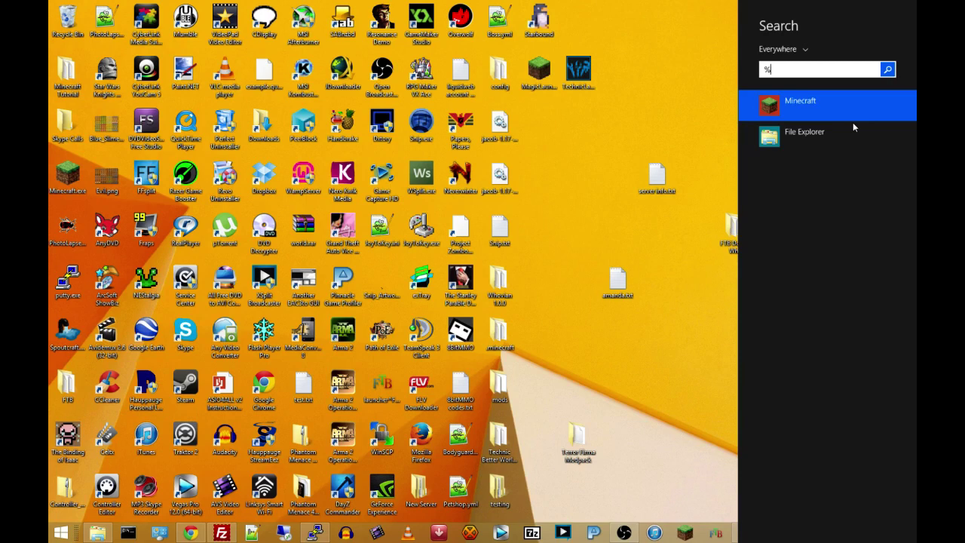
type("appda")
type("t")
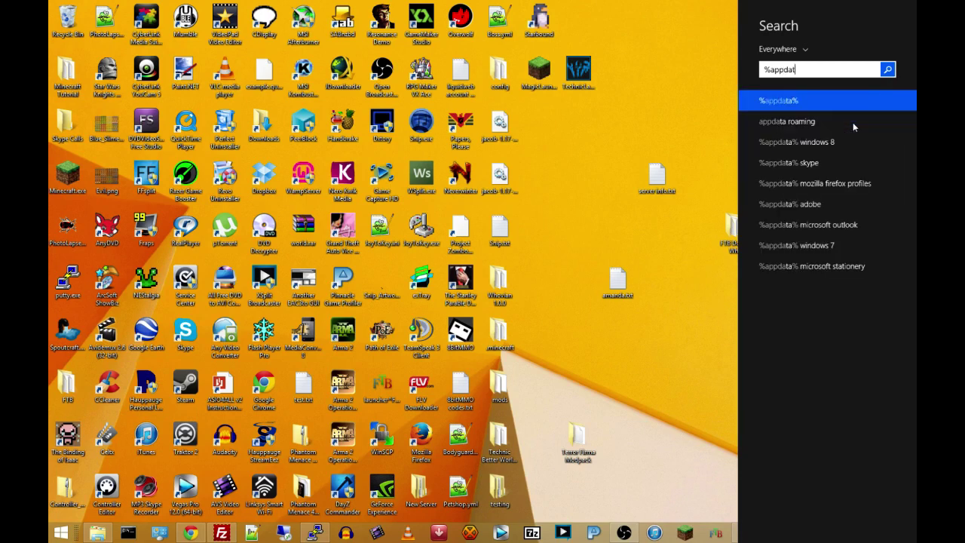
type("a%")
key("Return")
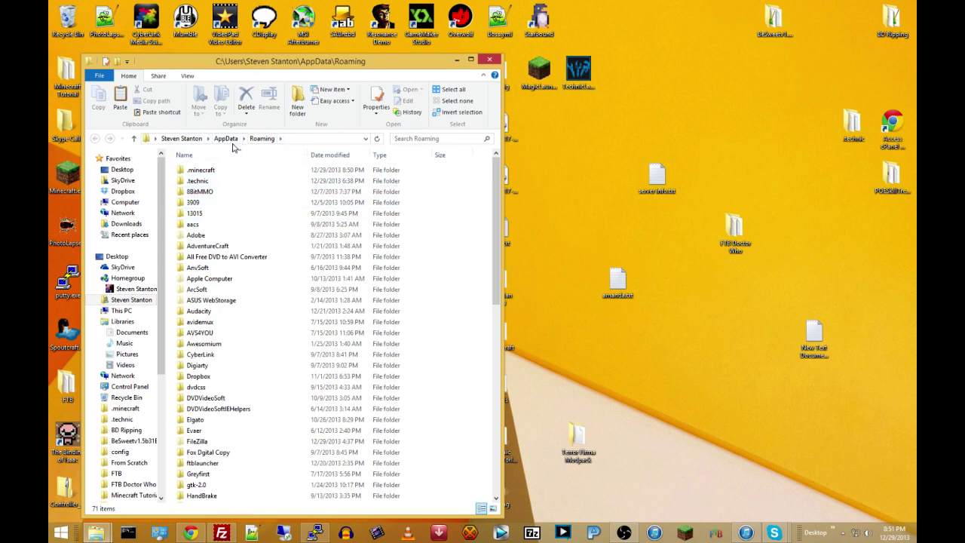
Navigate from AppData to Roaming\.minecraft\assets\virtual\legacy
left_click(226, 138)
double_click(190, 193)
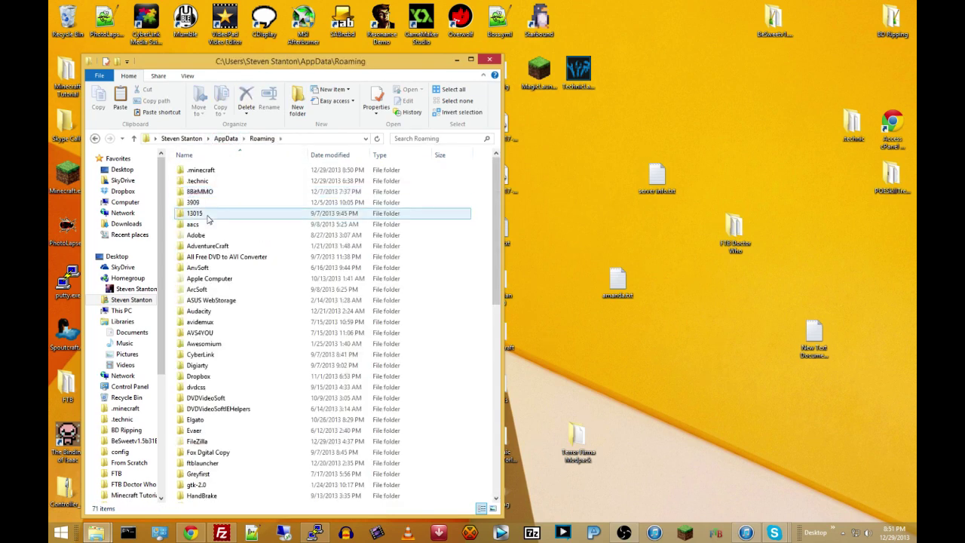
double_click(198, 170)
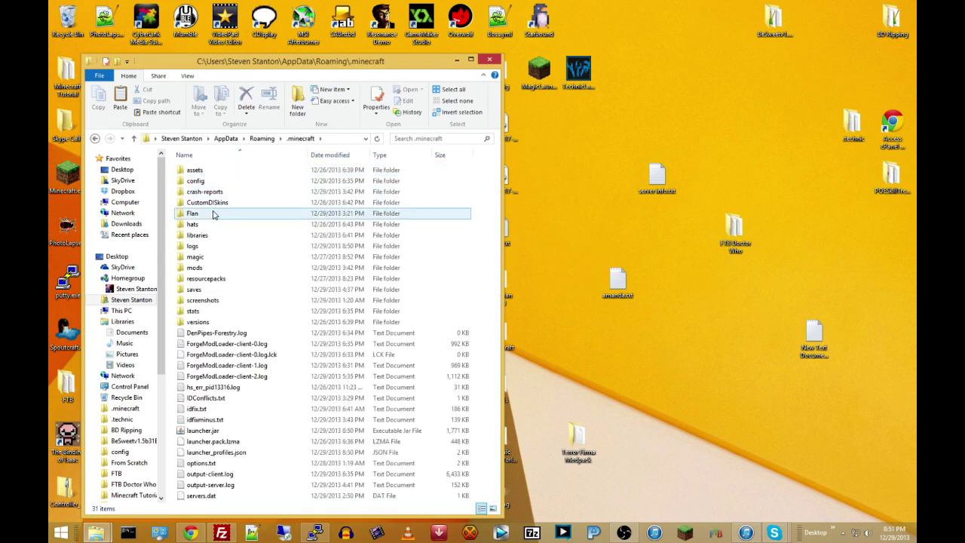
double_click(195, 171)
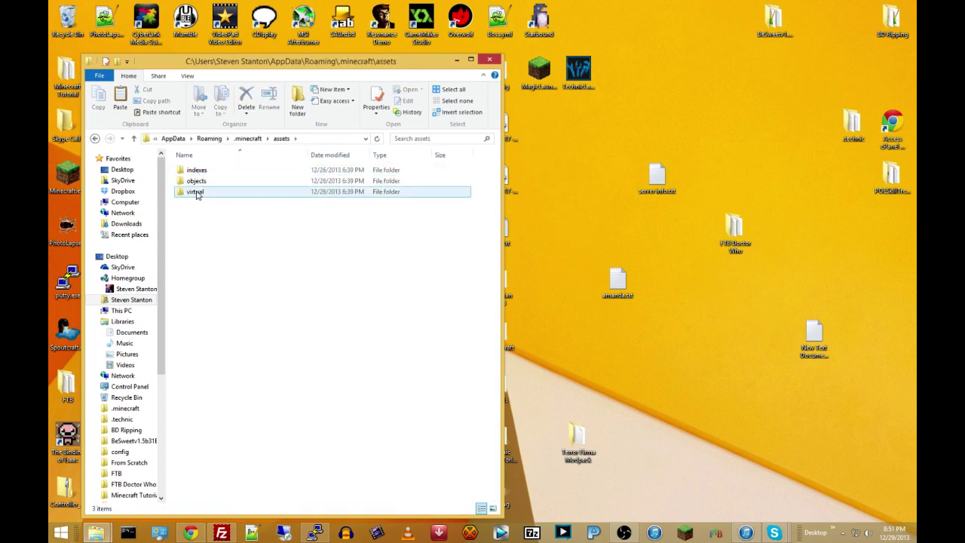
left_click(196, 193)
double_click(196, 193)
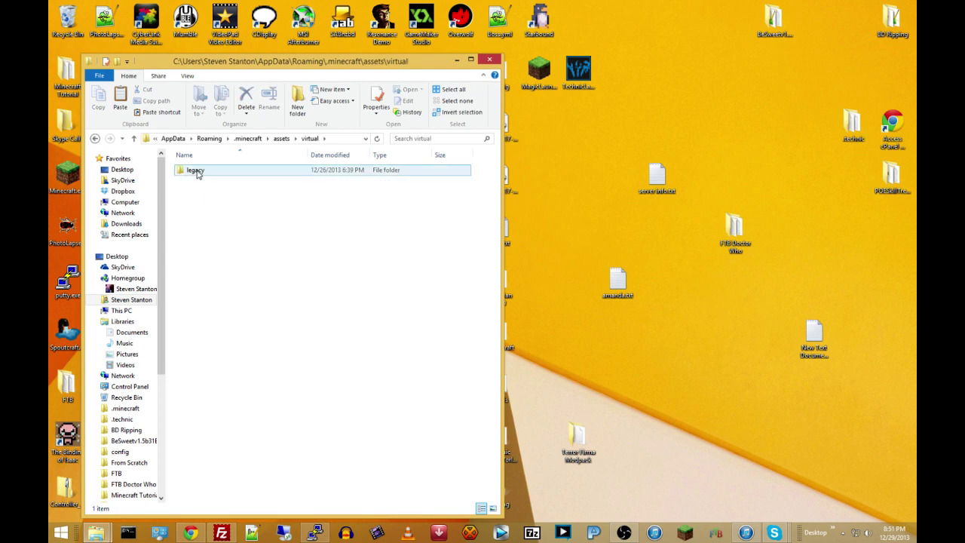
double_click(196, 172)
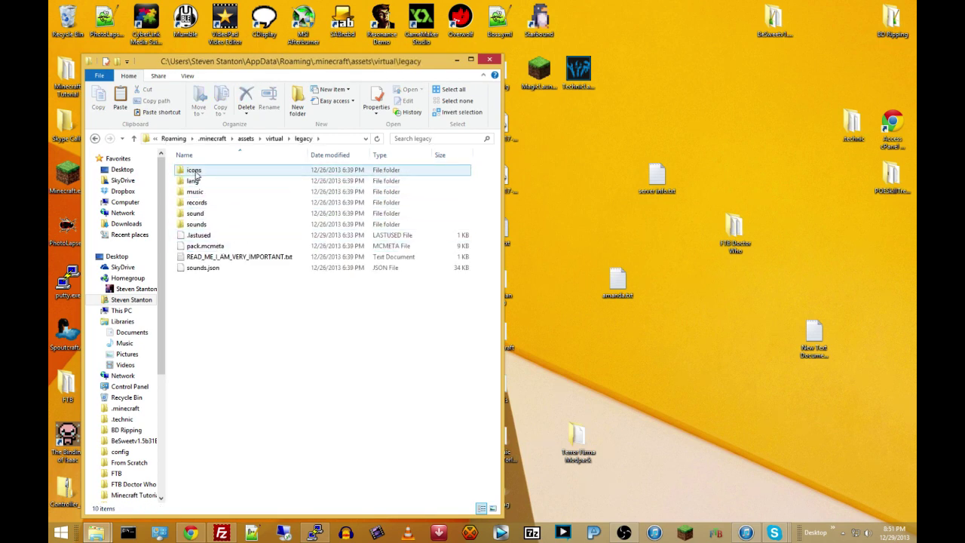
Copy all ten legacy items and go back to the Roaming folder
left_click(196, 172)
left_click(202, 269, "shift")
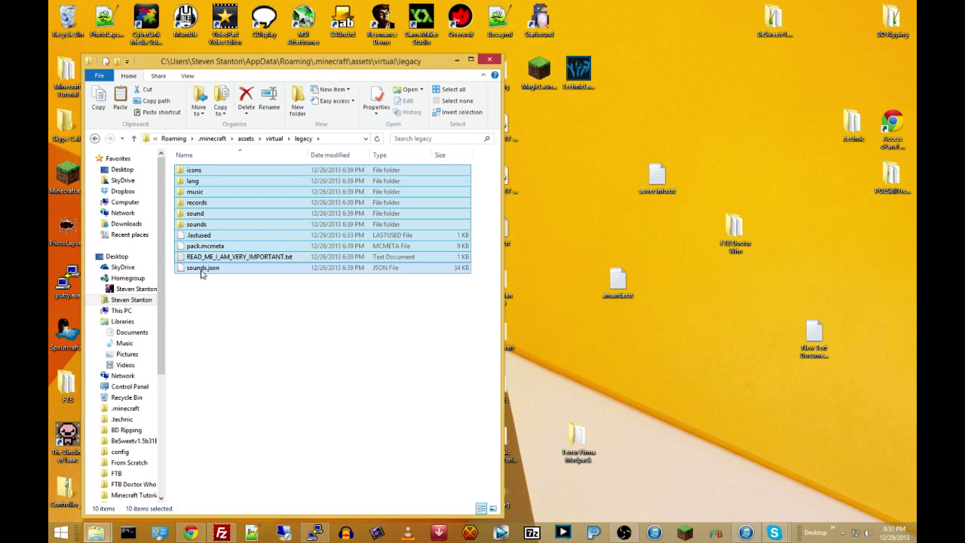
right_click(202, 269)
left_click(130, 398)
mouse_move(121, 226)
left_click(95, 140)
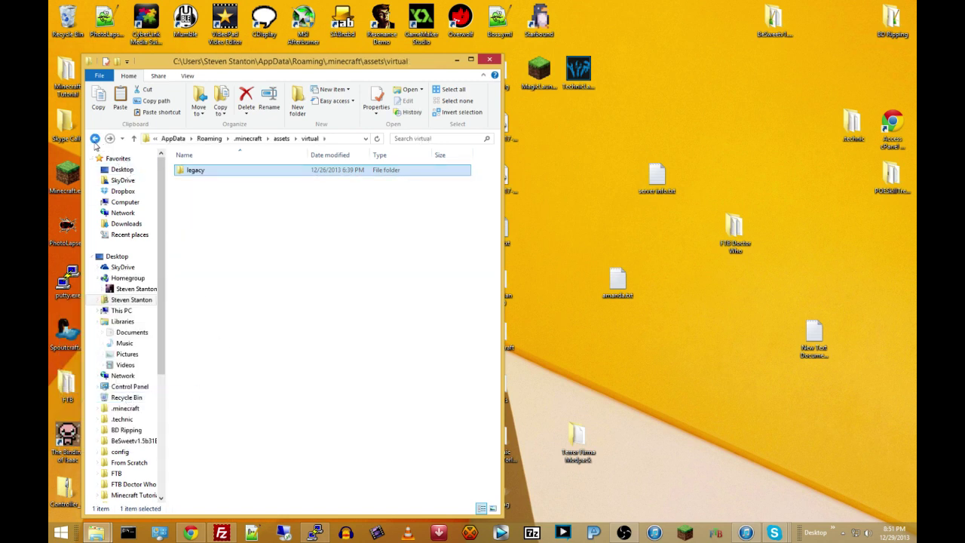
left_click(95, 139)
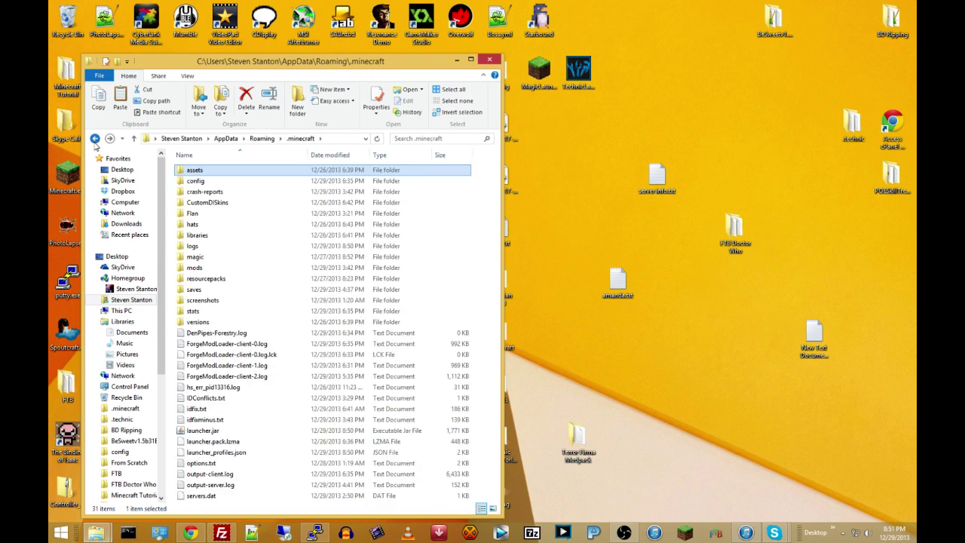
left_click(95, 139)
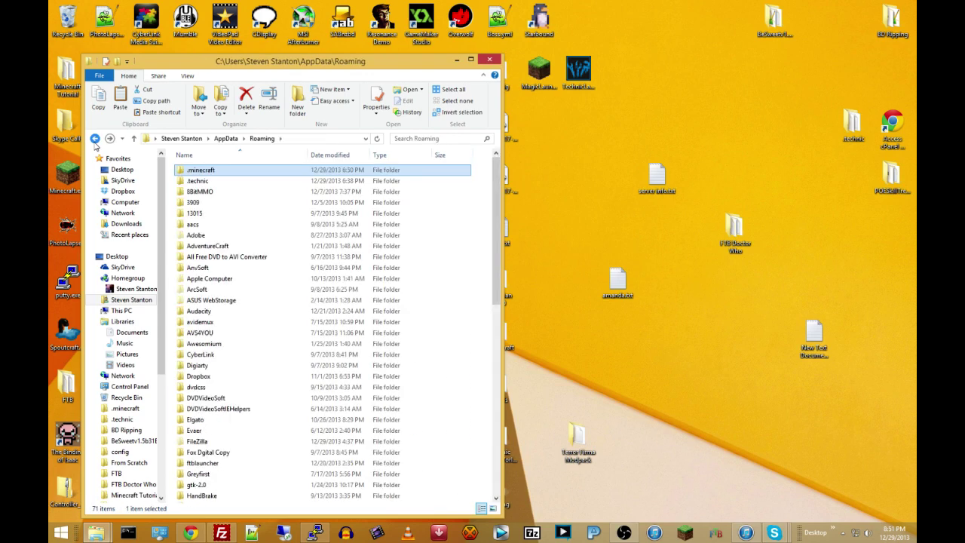
Paste the copied legacy files into the .technic\assets folder
double_click(200, 182)
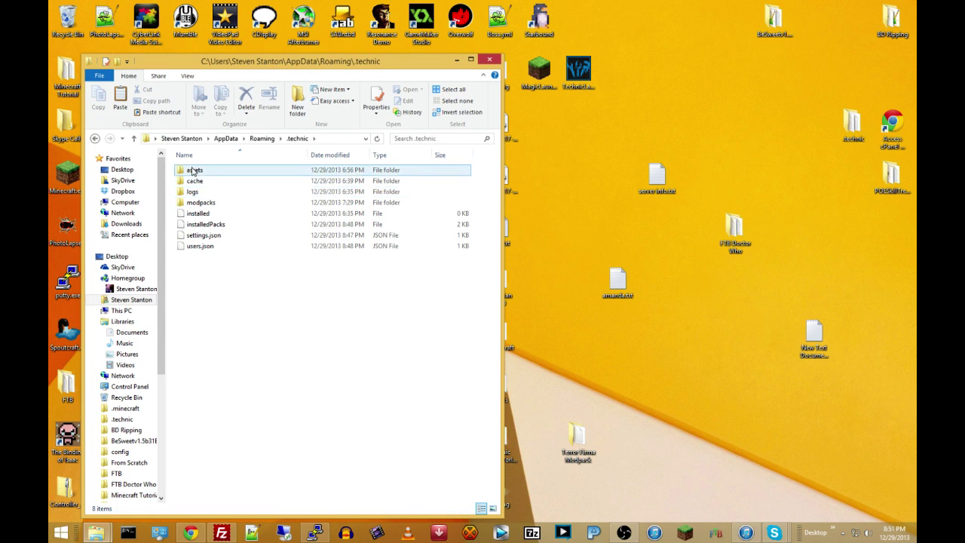
double_click(193, 171)
right_click(224, 237)
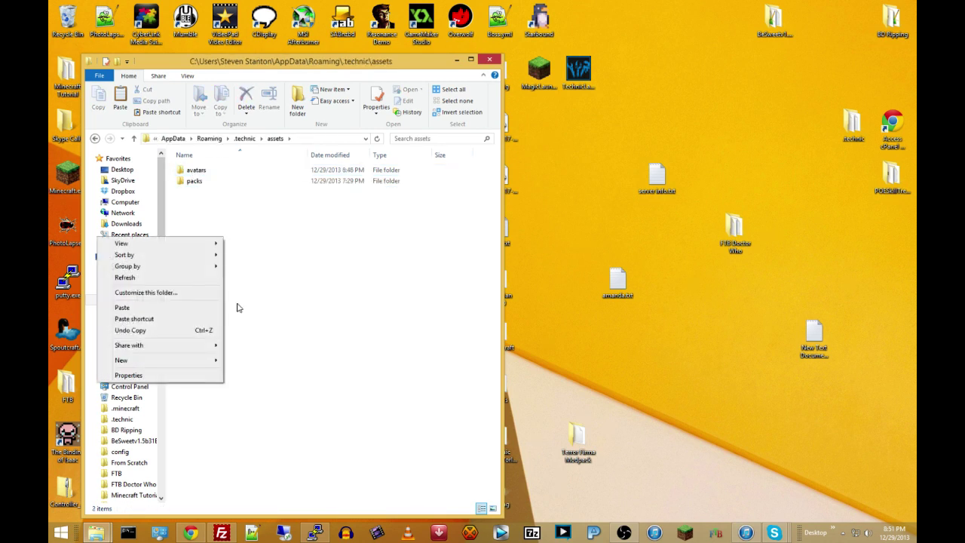
left_click(184, 308)
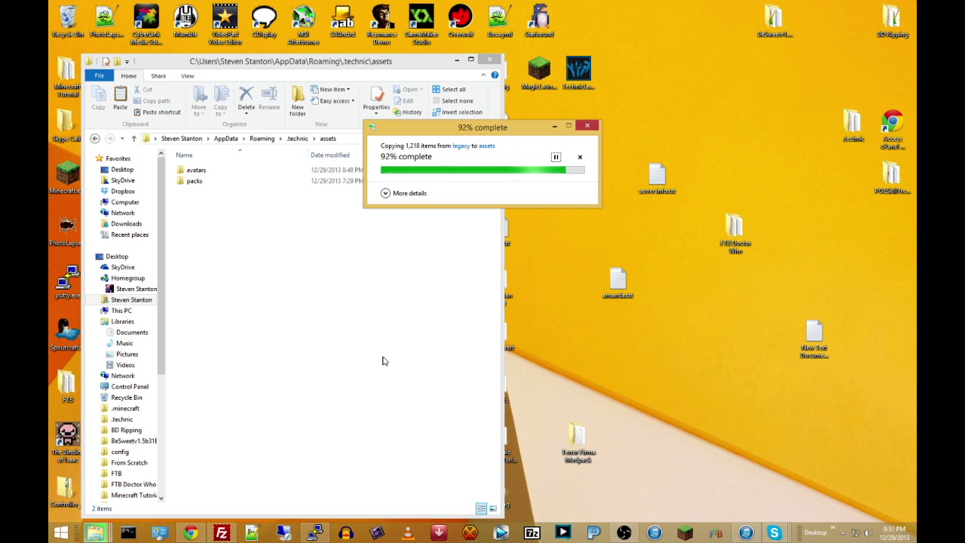
Reopen .technic\assets to confirm the sound and music folders arrived
key("alt+Left")
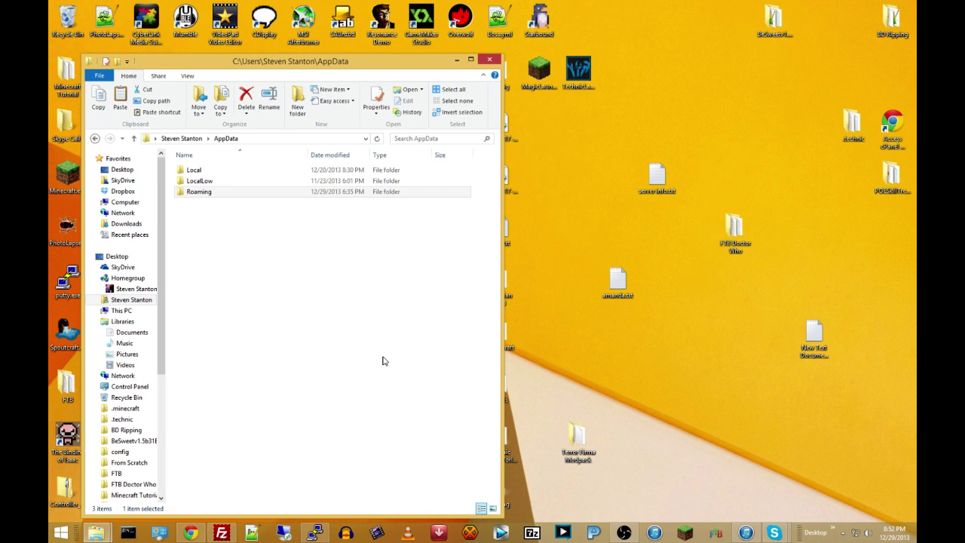
double_click(205, 195)
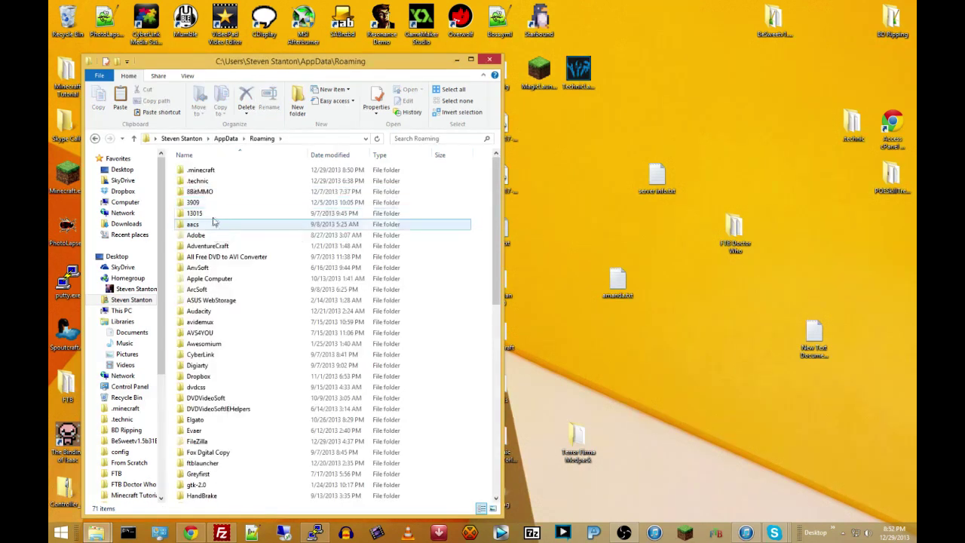
double_click(199, 181)
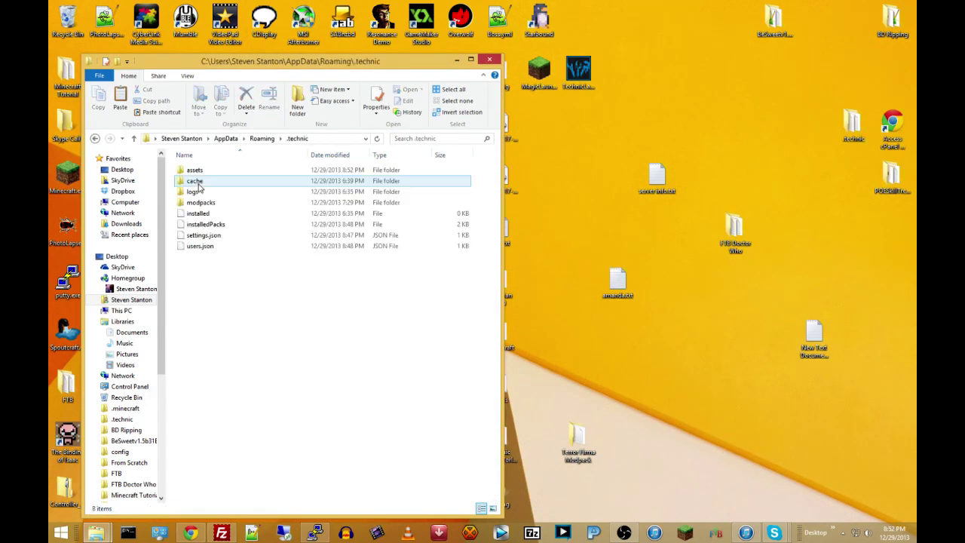
double_click(195, 170)
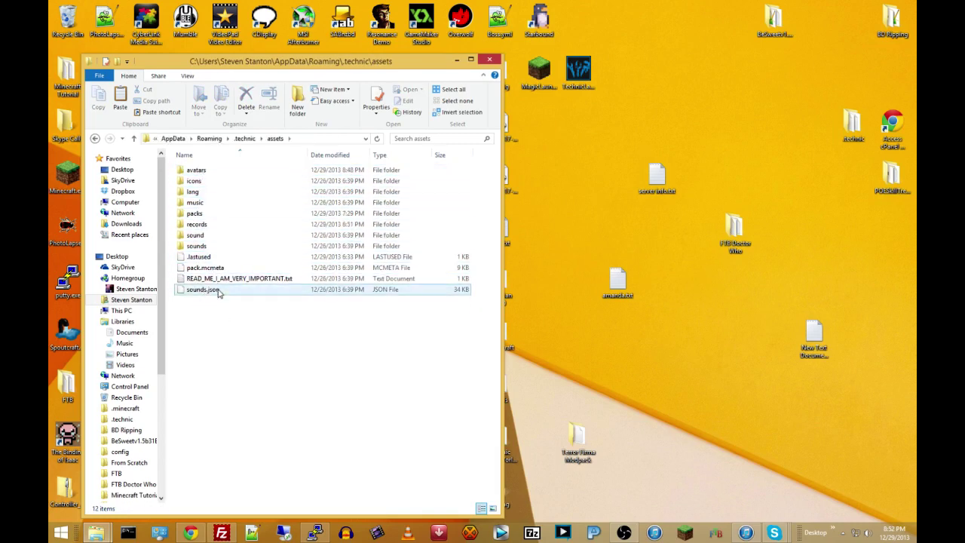
left_click(494, 58)
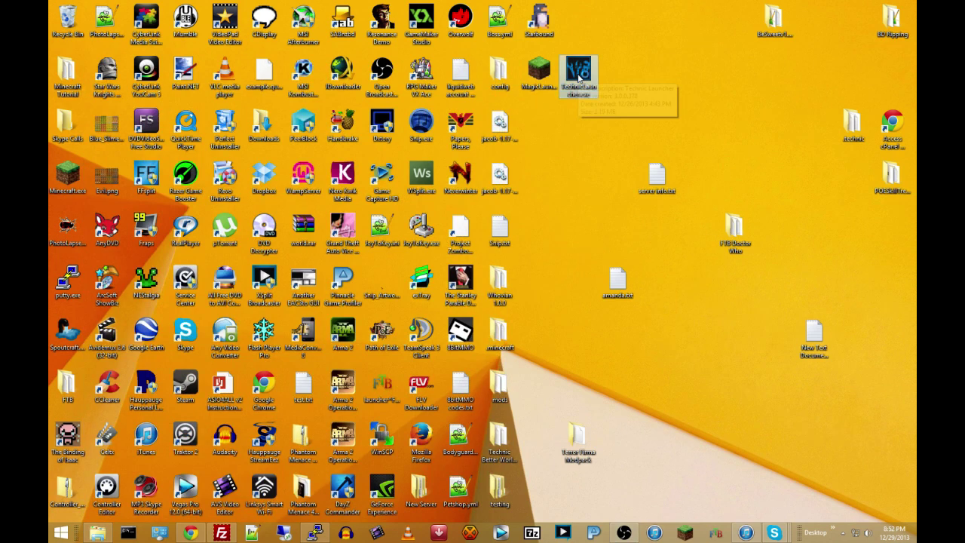
Launch Technic Launcher from its desktop icon to start the Minecraft 1.6.4 modpack
double_click(579, 72)
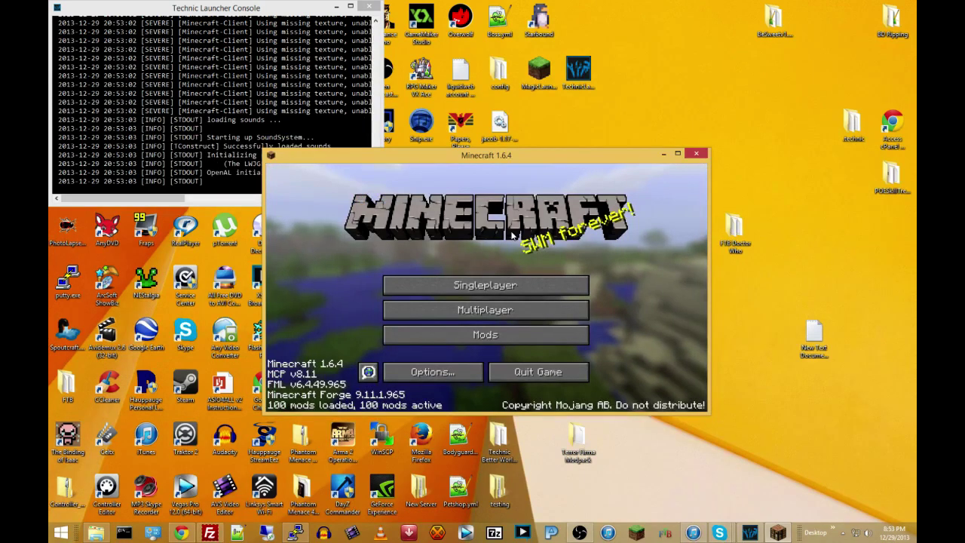
Reopen the server list until both servers show 0/20, then select Minecraft Server
left_click(538, 312)
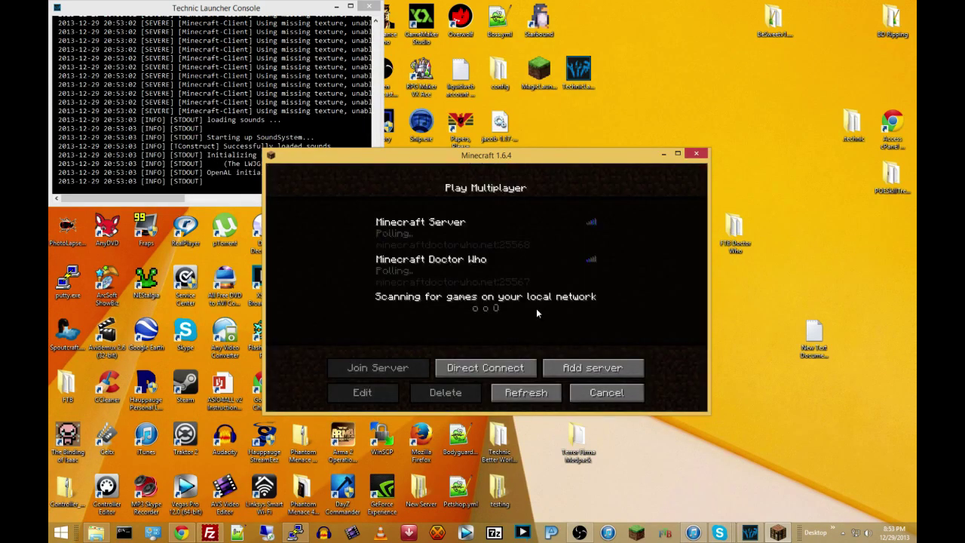
left_click(603, 393)
left_click(484, 309)
left_click(583, 393)
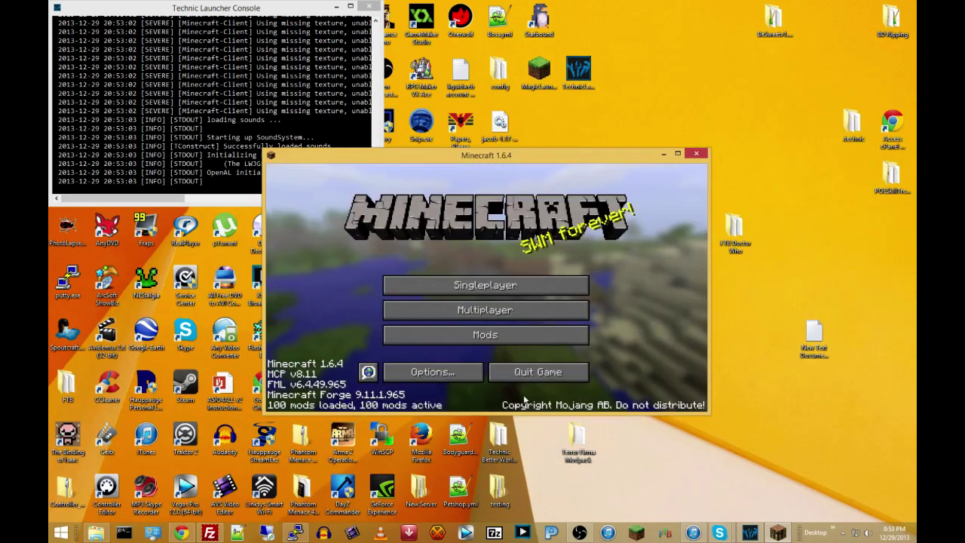
left_click(487, 310)
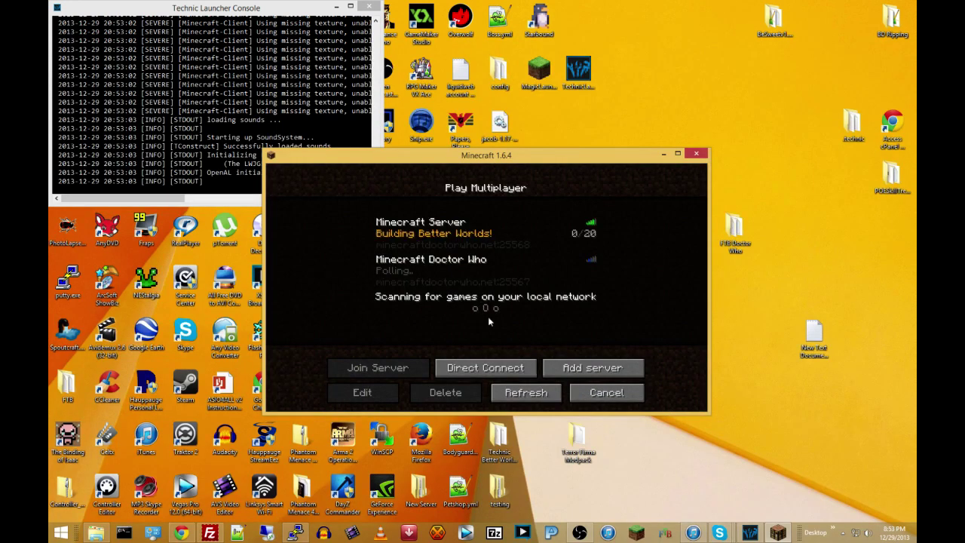
left_click(456, 226)
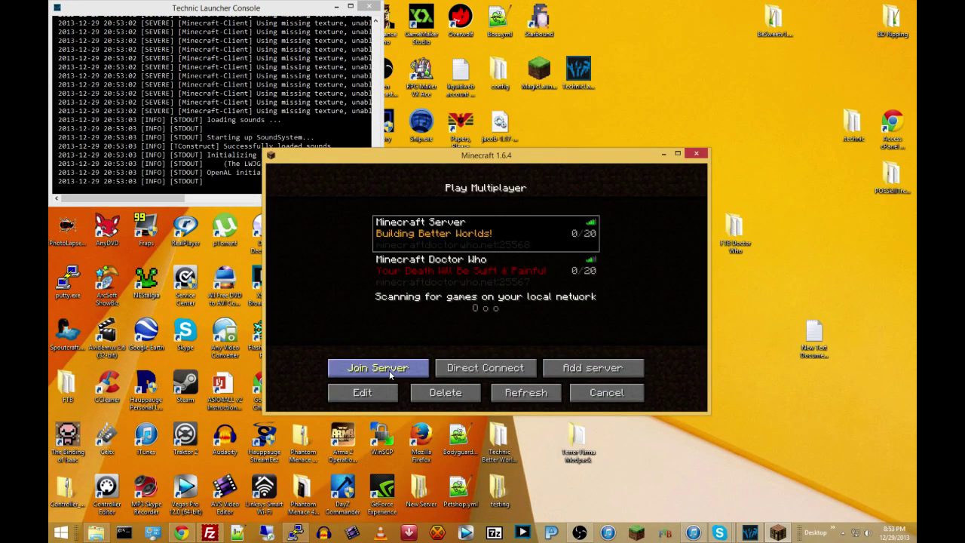